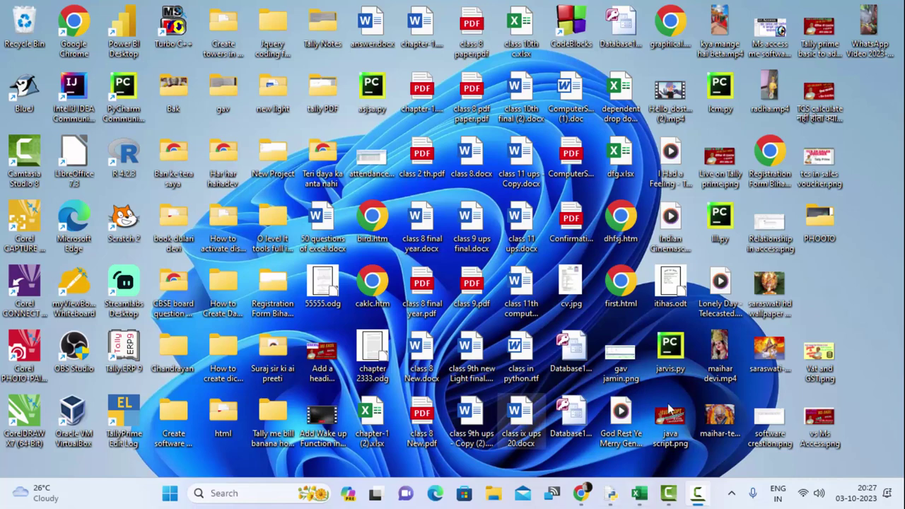
# Refresh the desktop and bring up the Excel workbook with the product price table
pyautogui.rightClick(867, 290)
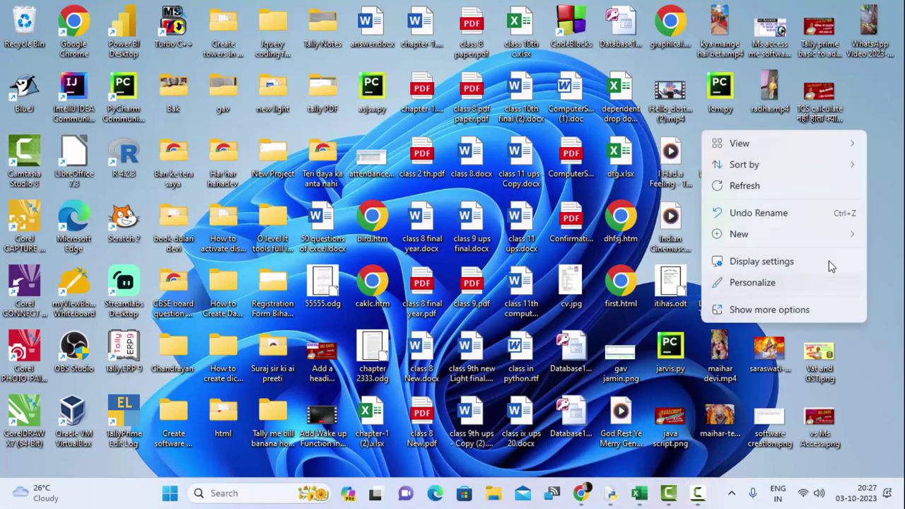
pyautogui.click(767, 191)
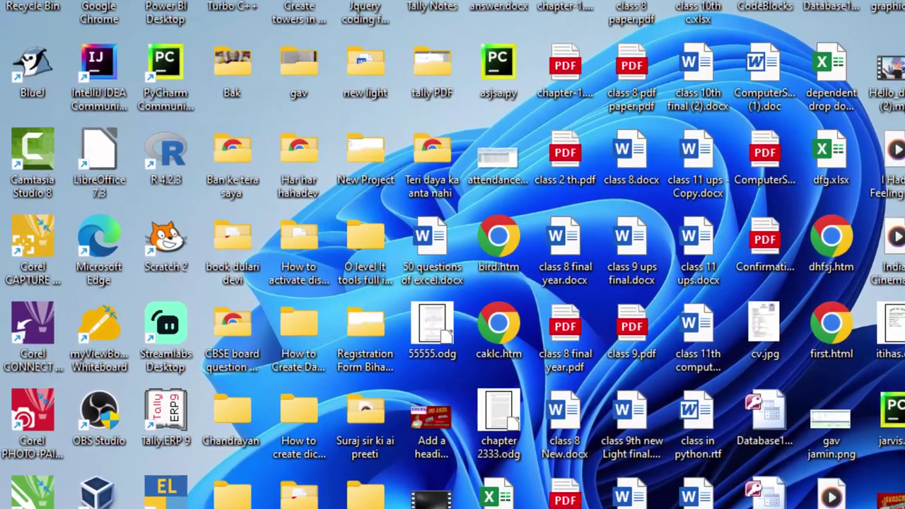
pyautogui.click(652, 495)
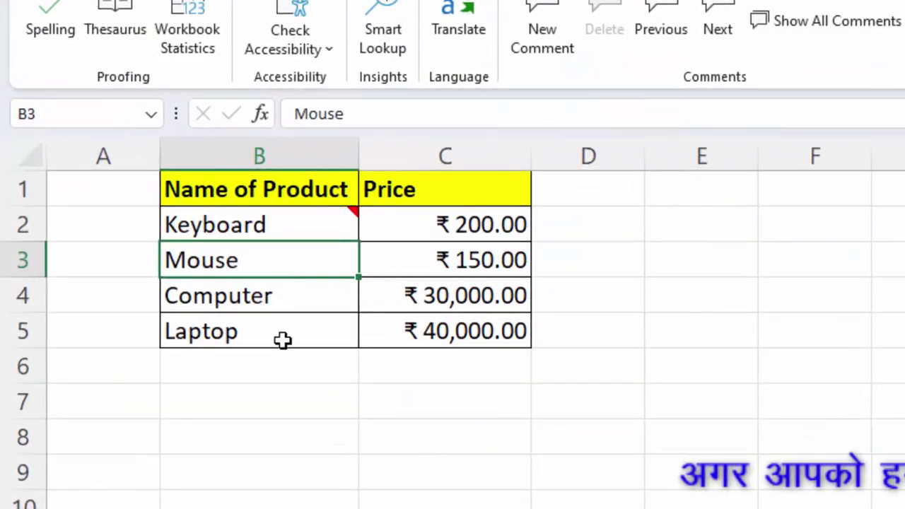
pyautogui.press('Down')
pyautogui.press('Down')
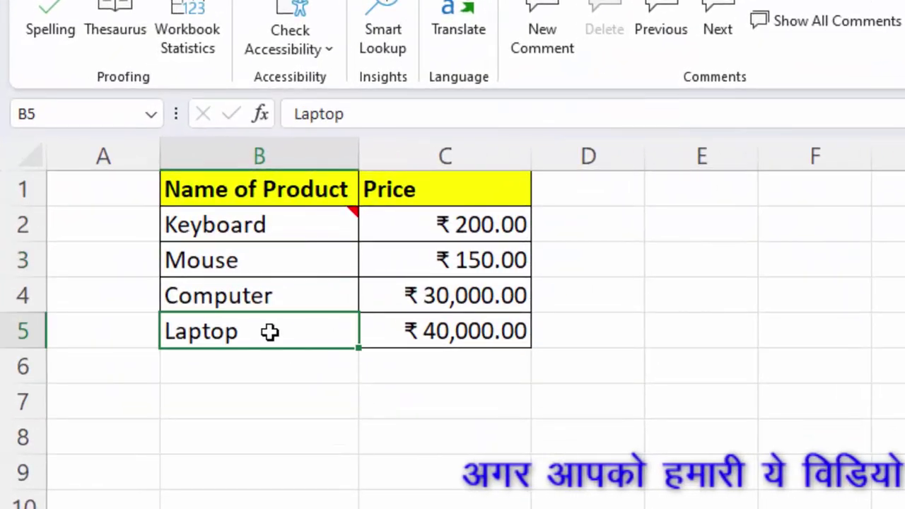
pyautogui.click(275, 300)
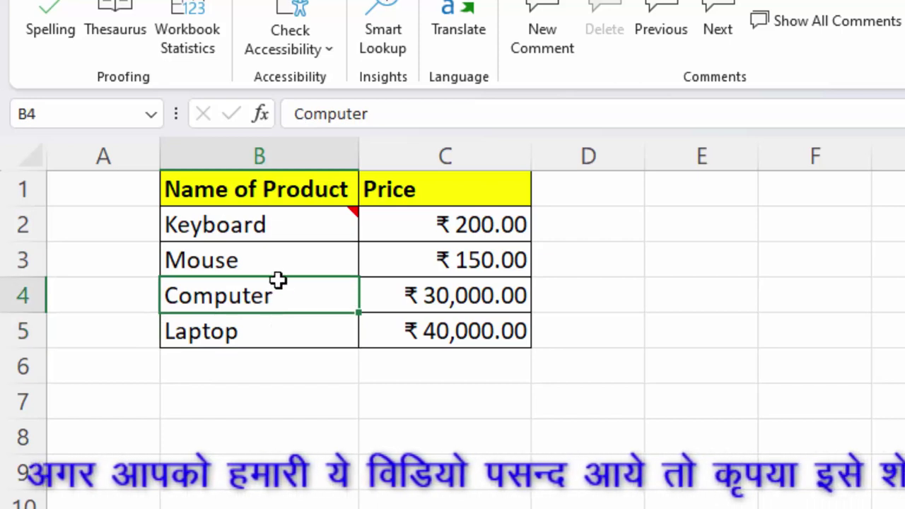
pyautogui.click(294, 260)
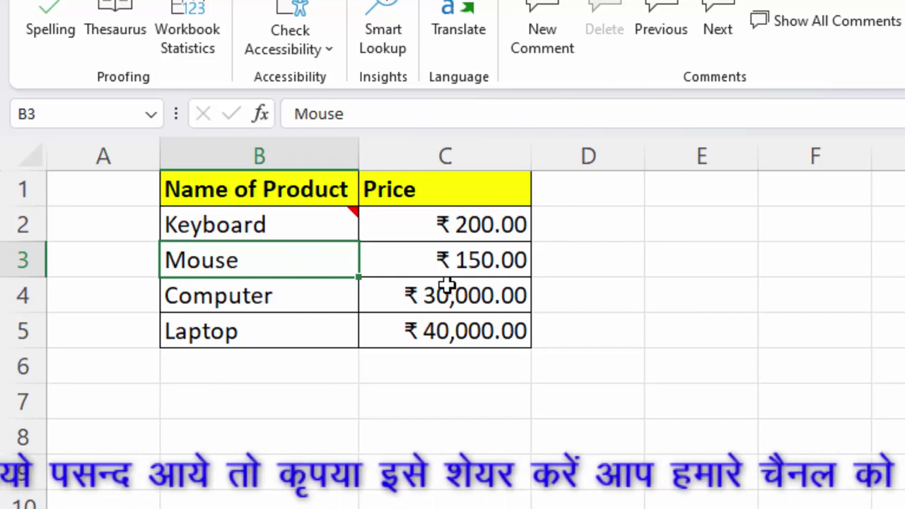
pyautogui.moveTo(345, 221)
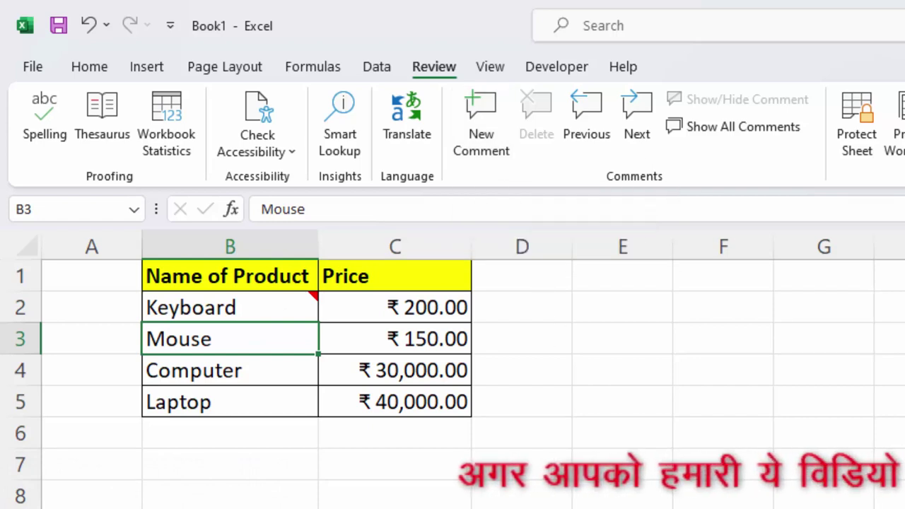
# Add a comment to the Mouse cell (B3) and delete its default author text
pyautogui.hotkey('shift', 'F2')
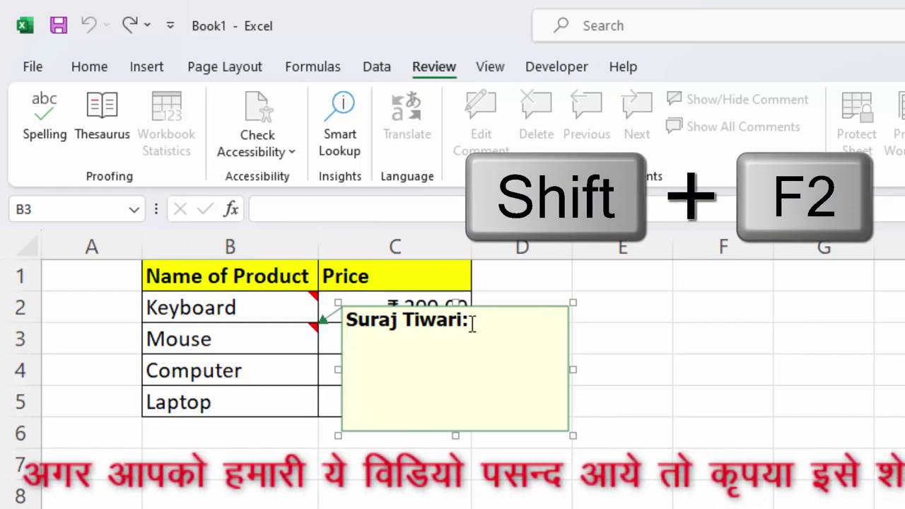
pyautogui.moveTo(472, 323); pyautogui.dragTo(346, 320)
pyautogui.press('BackSpace')
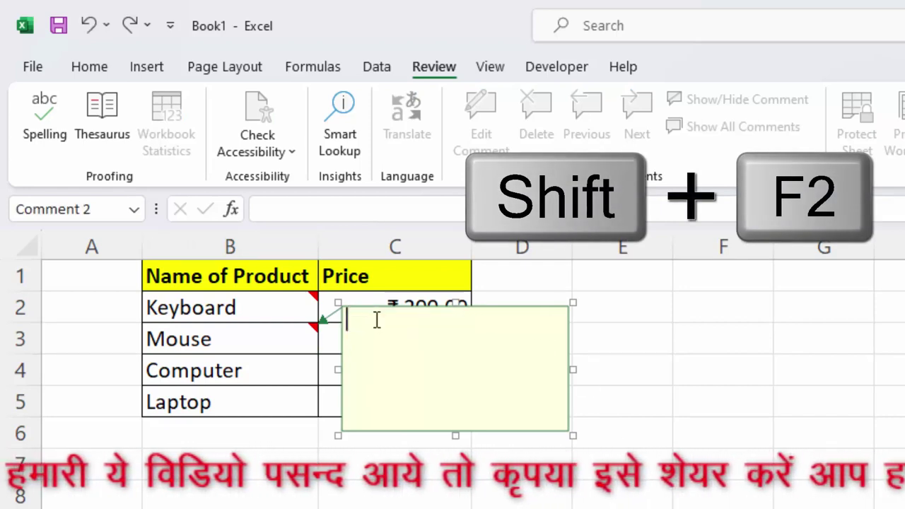
pyautogui.rightClick(569, 369)
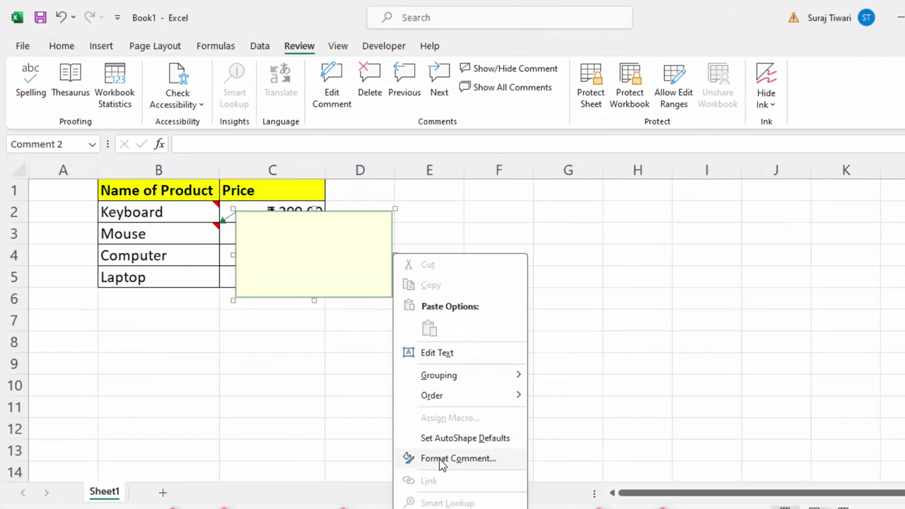
pyautogui.click(439, 463)
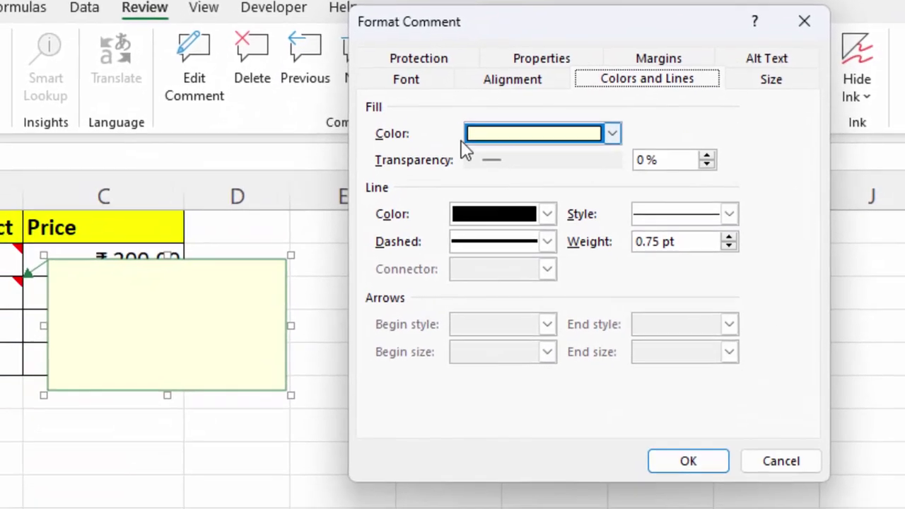
pyautogui.click(613, 130)
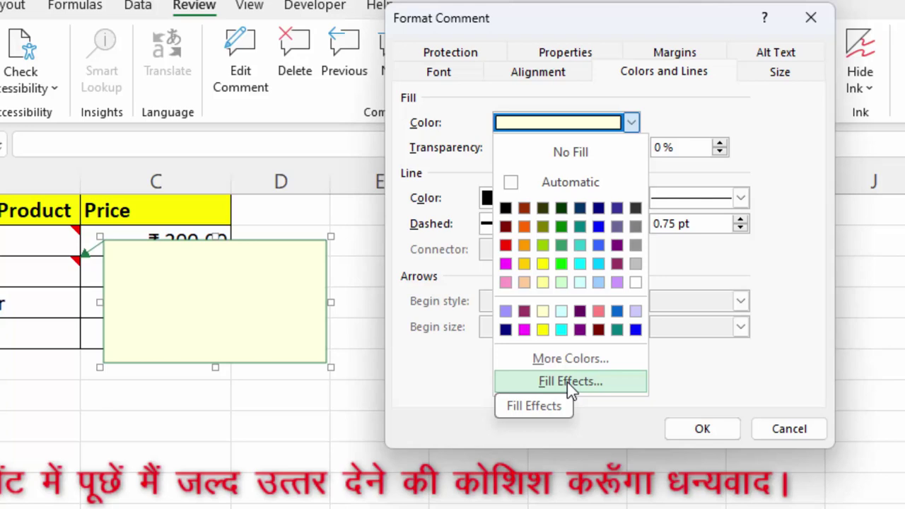
pyautogui.click(569, 381)
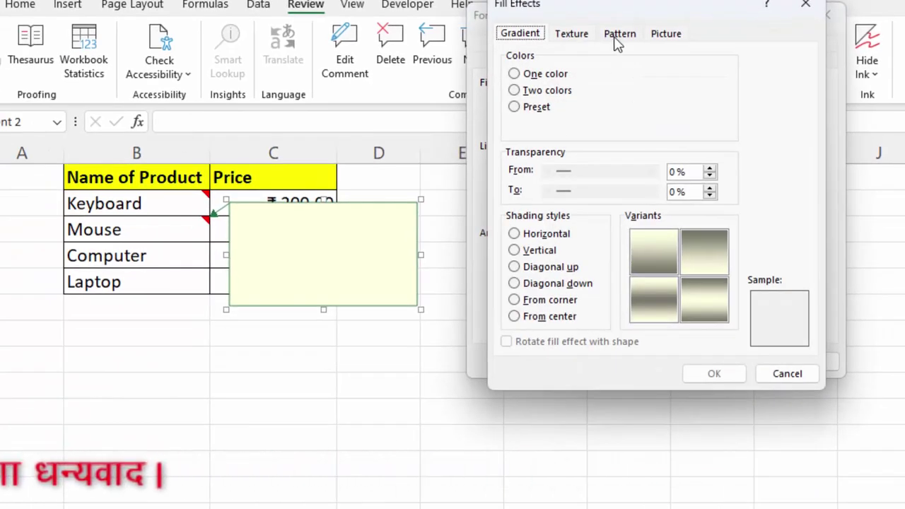
pyautogui.click(678, 39)
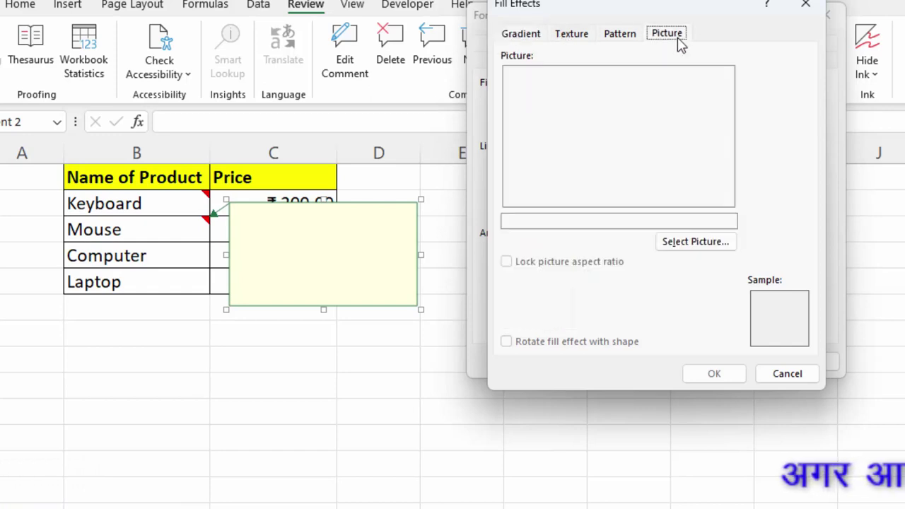
pyautogui.click(693, 243)
pyautogui.click(471, 101)
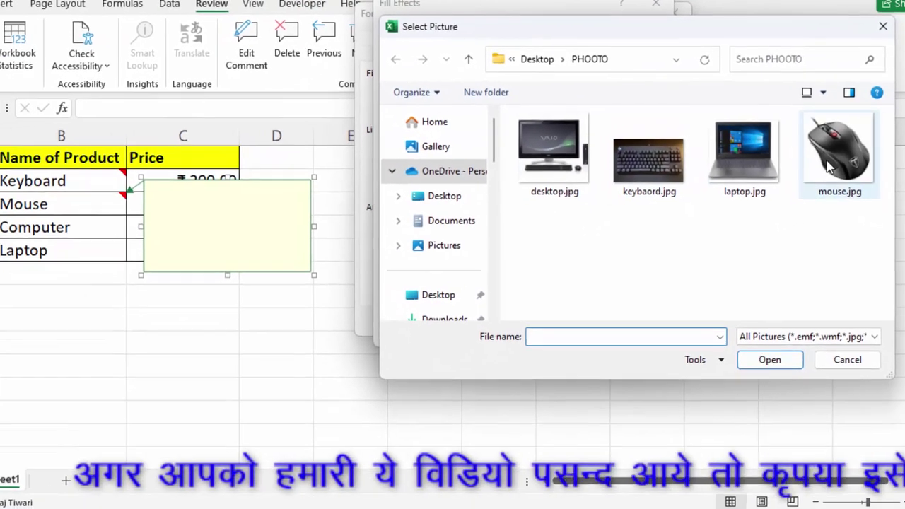
pyautogui.doubleClick(831, 166)
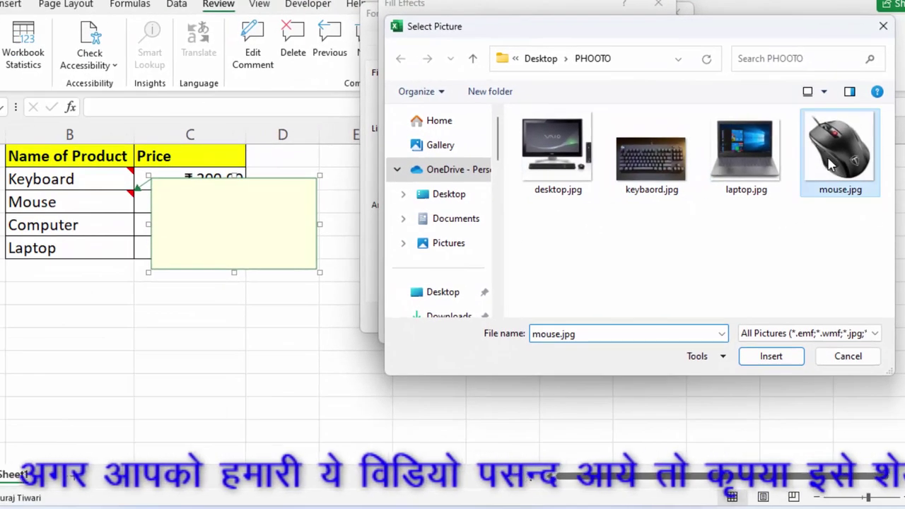
pyautogui.click(576, 329)
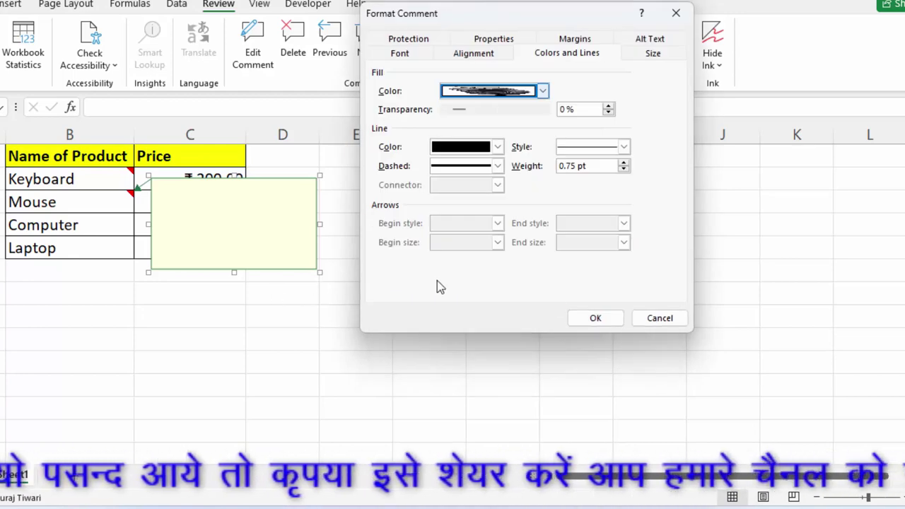
pyautogui.click(656, 318)
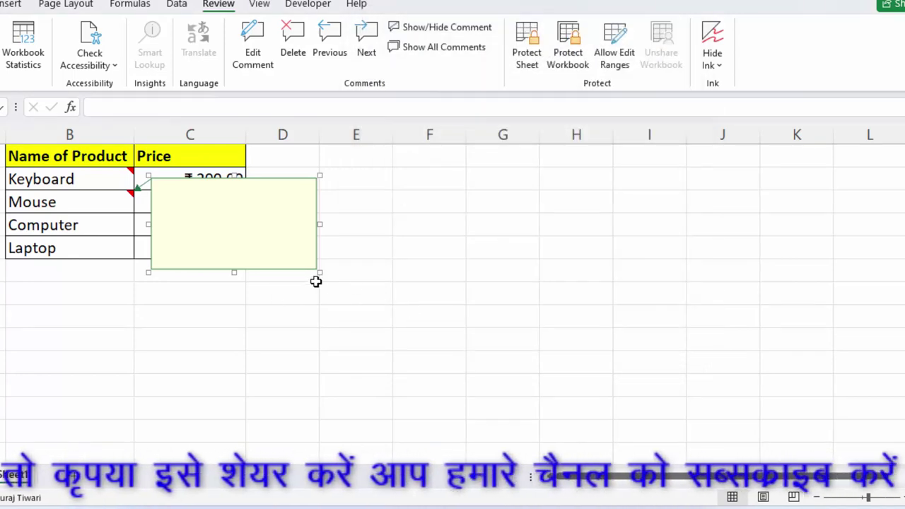
# Shrink the Mouse comment box and open its Format Comment settings
pyautogui.moveTo(320, 272); pyautogui.dragTo(254, 249)
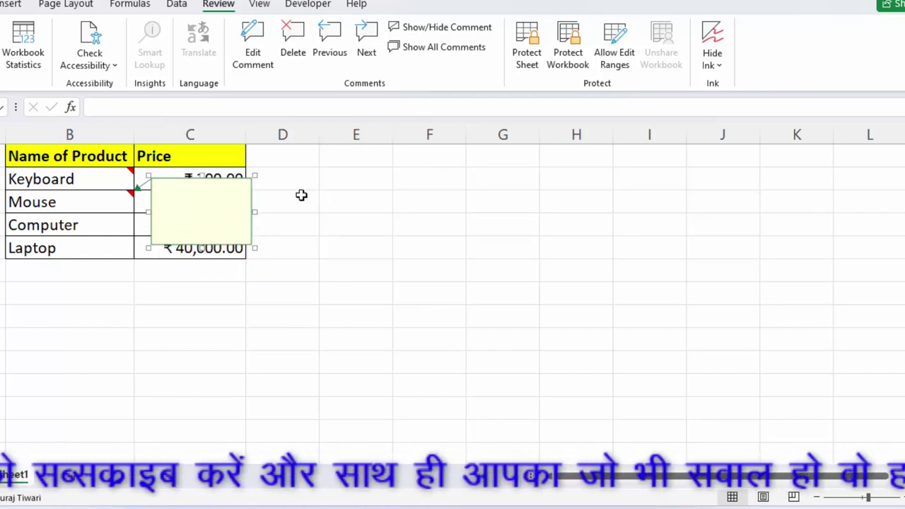
pyautogui.rightClick(254, 202)
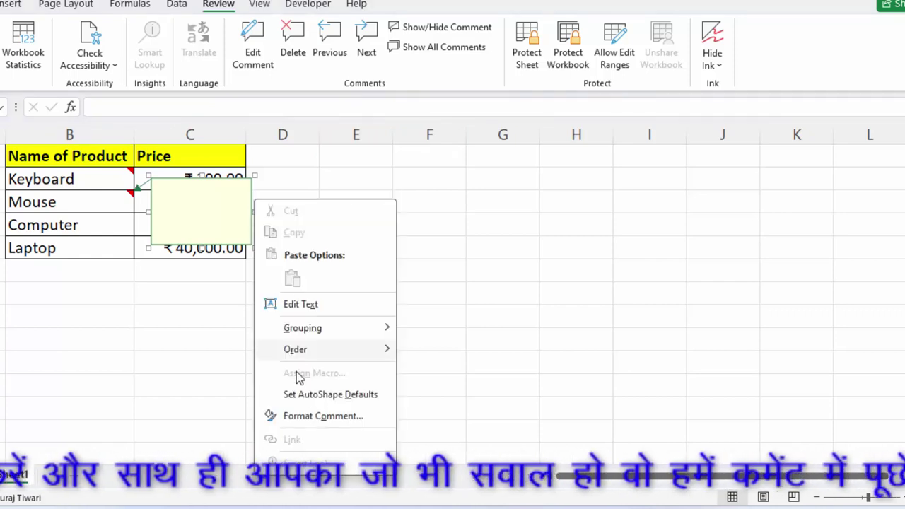
pyautogui.click(311, 417)
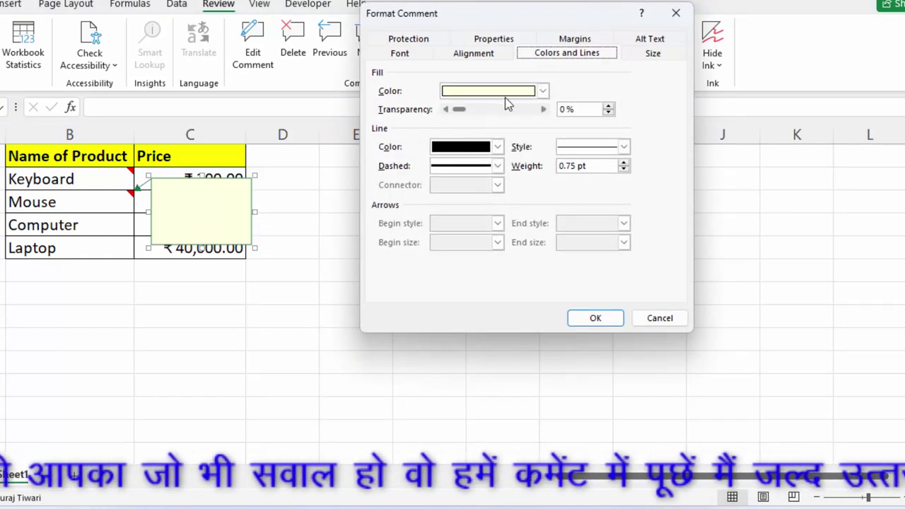
# Set the Mouse comment's fill to the mouse.jpg picture and confirm both dialogs
pyautogui.click(544, 91)
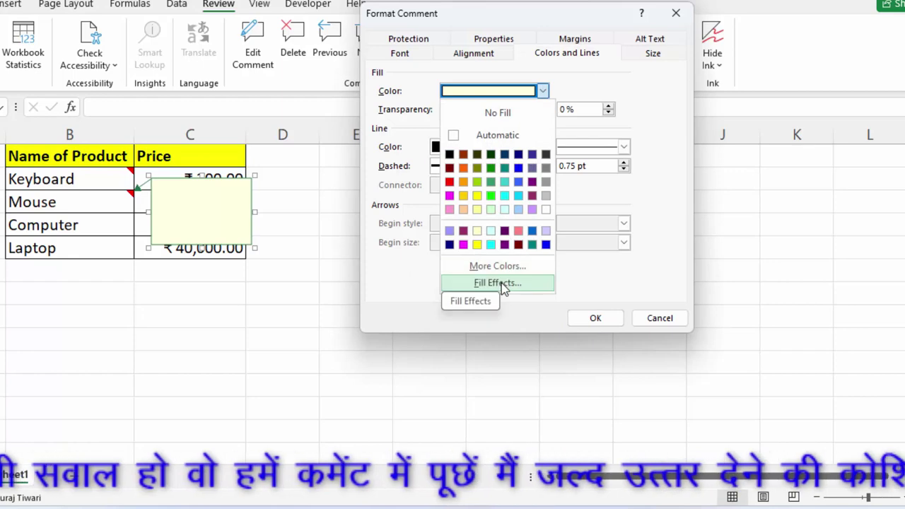
pyautogui.click(502, 283)
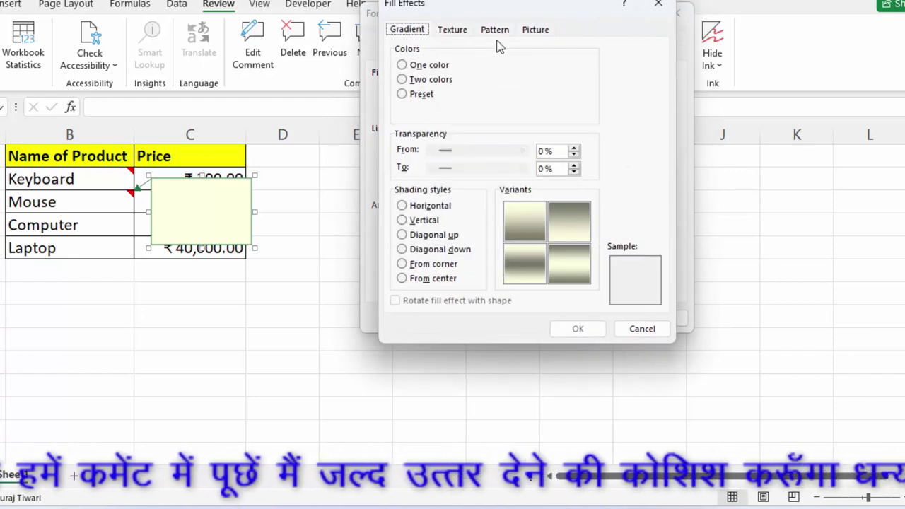
pyautogui.click(532, 31)
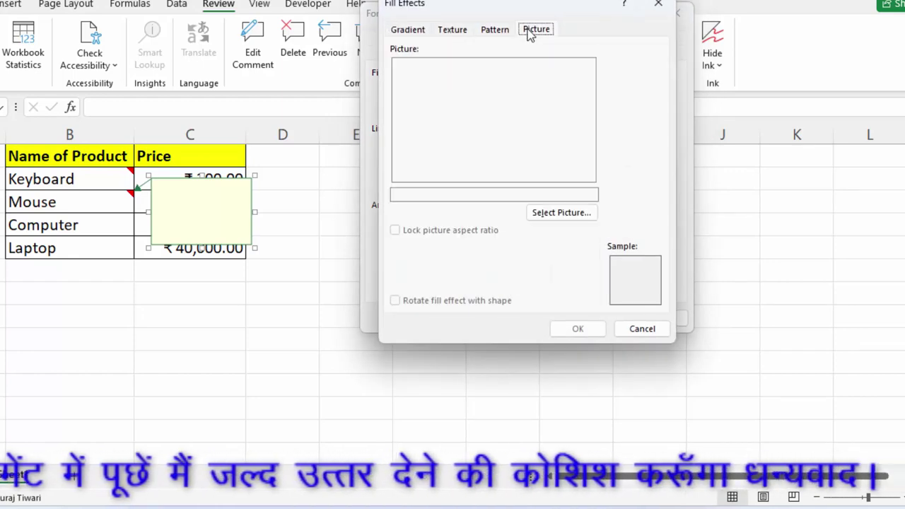
pyautogui.click(539, 212)
pyautogui.click(382, 98)
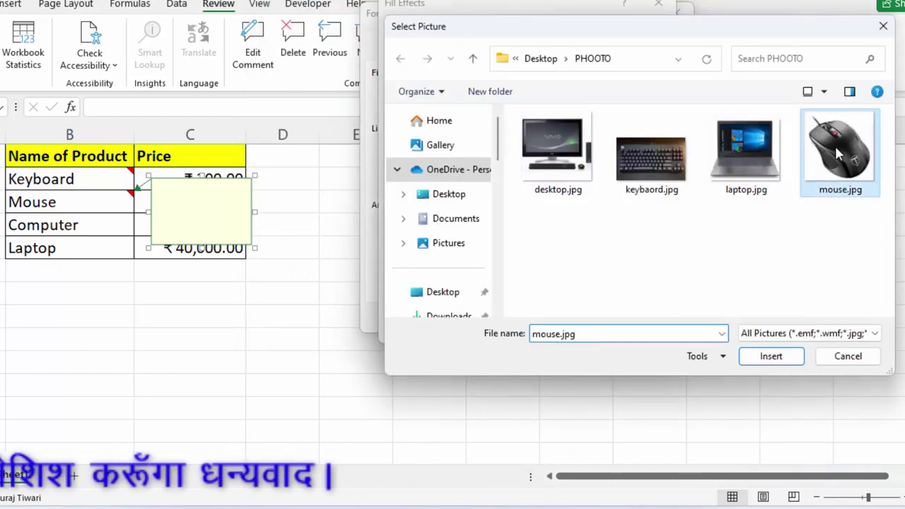
pyautogui.doubleClick(834, 143)
pyautogui.click(561, 335)
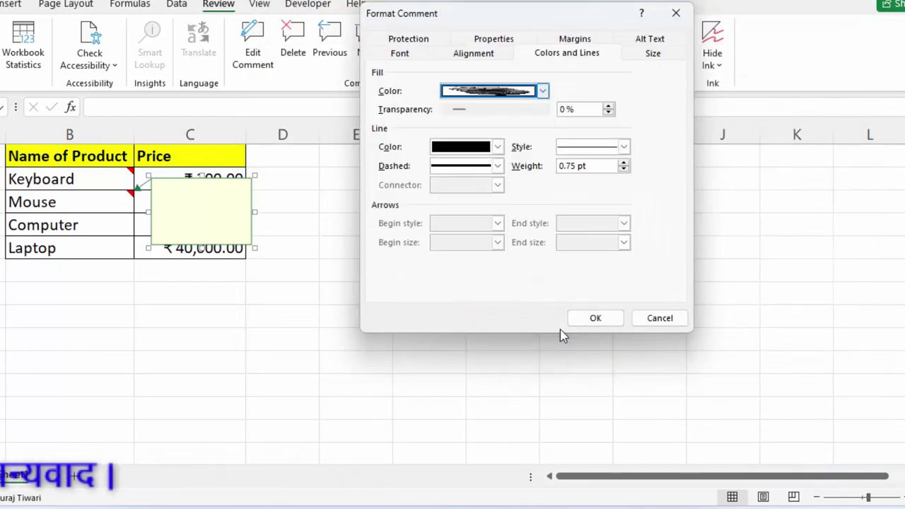
pyautogui.click(596, 319)
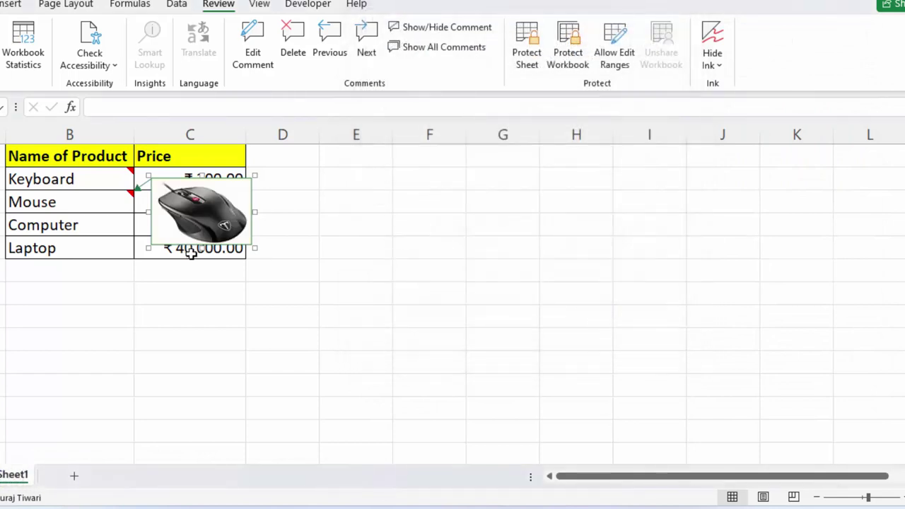
pyautogui.click(86, 225)
# Add a comment to the Computer cell, clear its author name, and open Format Comment
pyautogui.moveTo(84, 201)
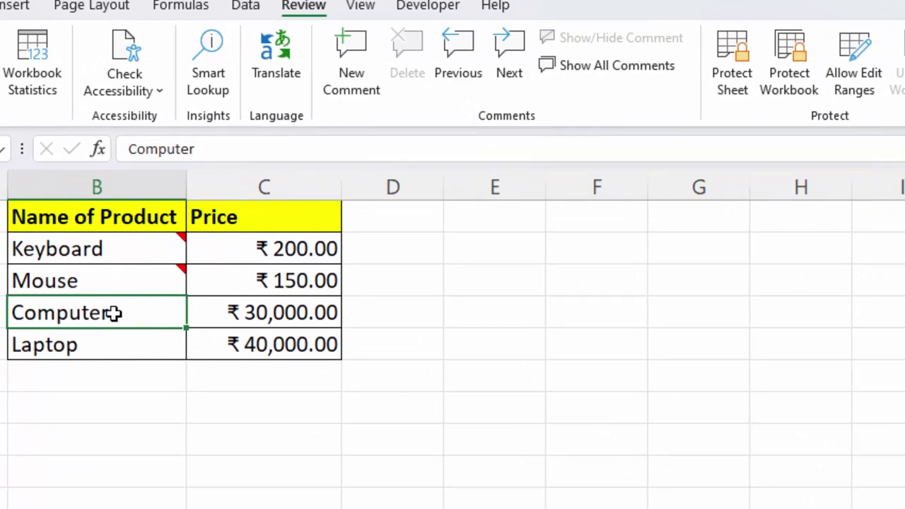
pyautogui.hotkey('shift', 'F2')
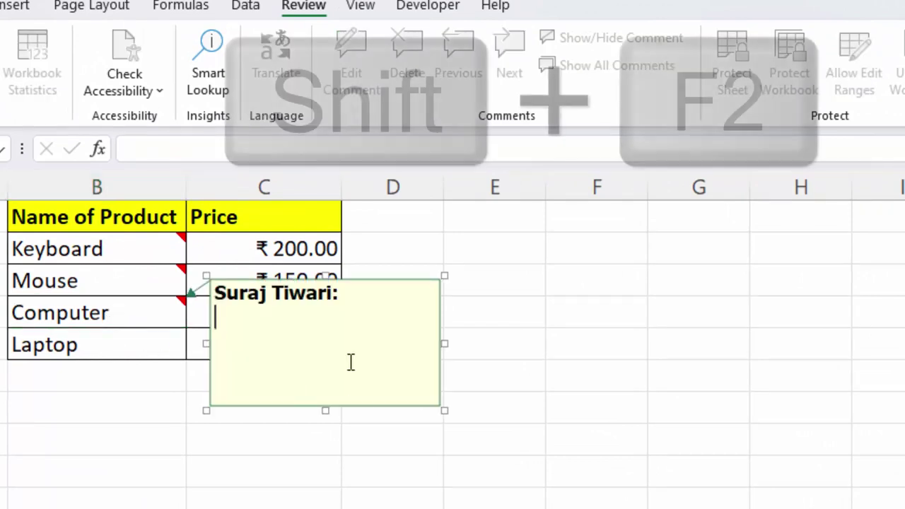
pyautogui.hotkey('ctrl', 'a')
pyautogui.press('BackSpace')
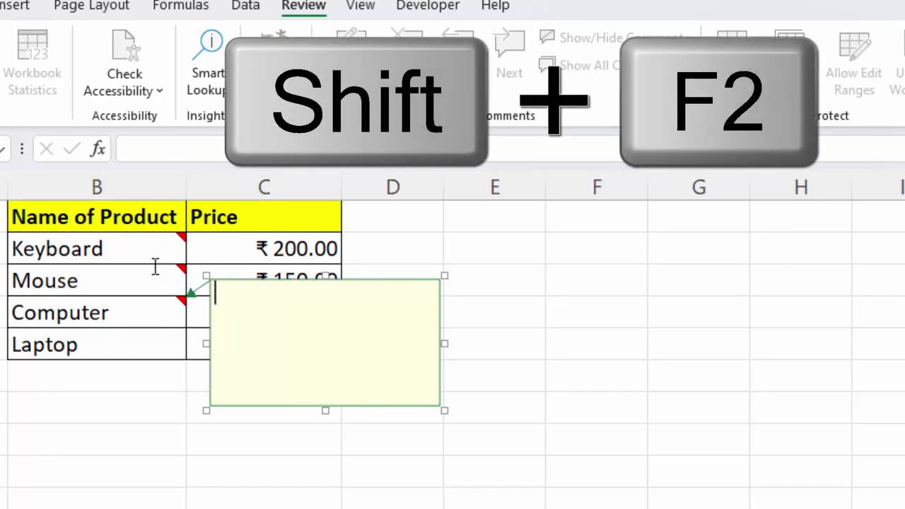
pyautogui.rightClick(439, 325)
pyautogui.click(444, 316)
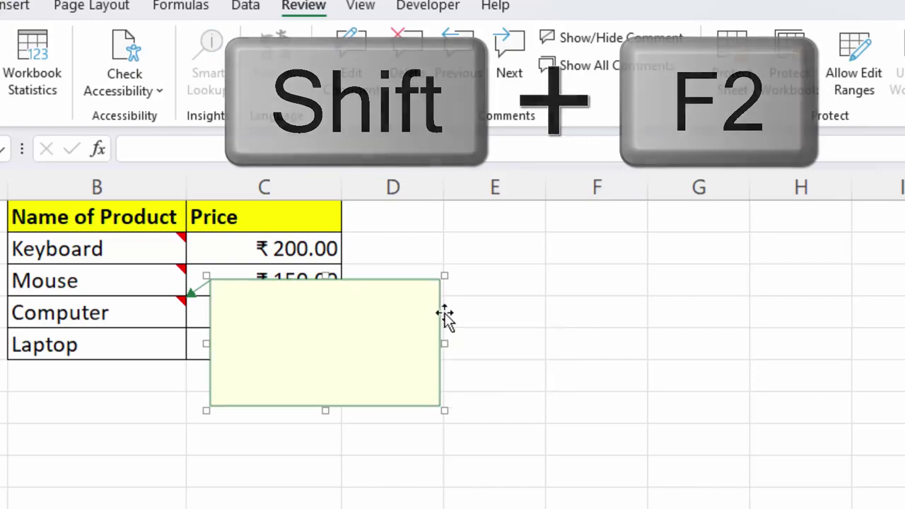
pyautogui.rightClick(443, 316)
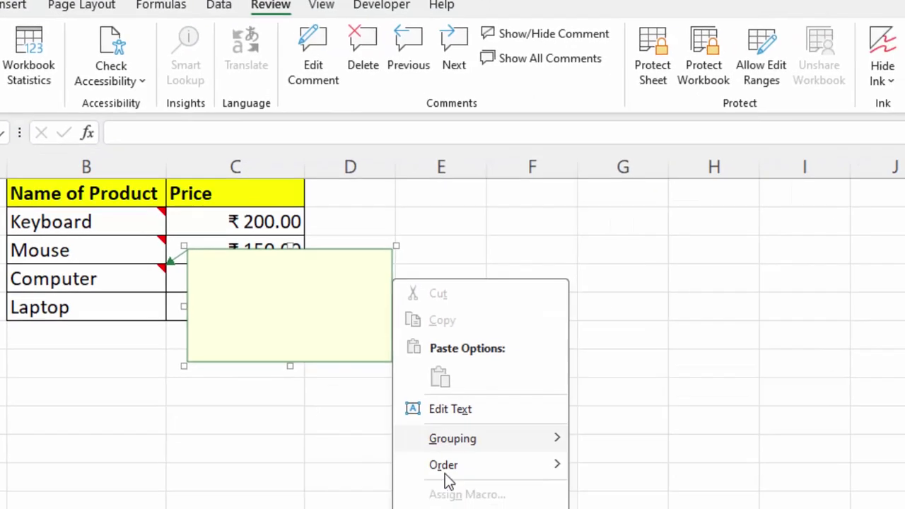
pyautogui.click(463, 506)
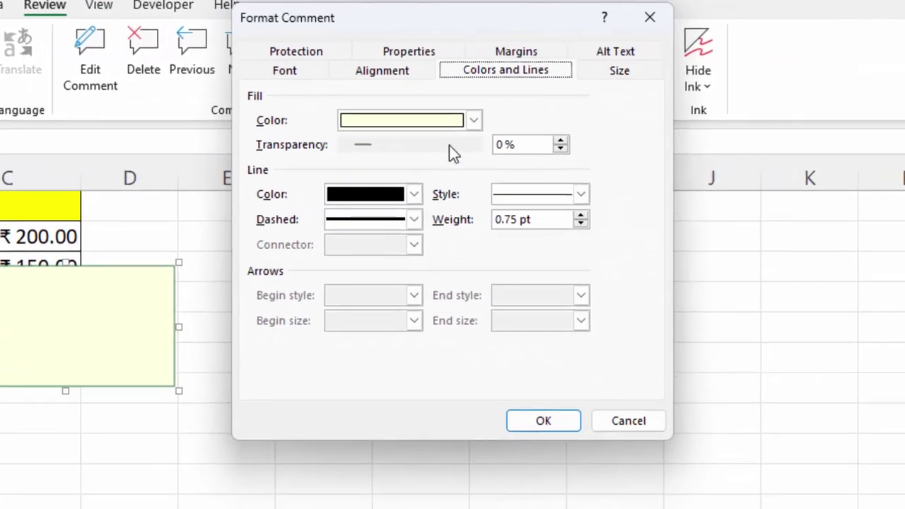
# Fill the Computer comment with the desktop.jpg picture and confirm both dialogs
pyautogui.click(539, 102)
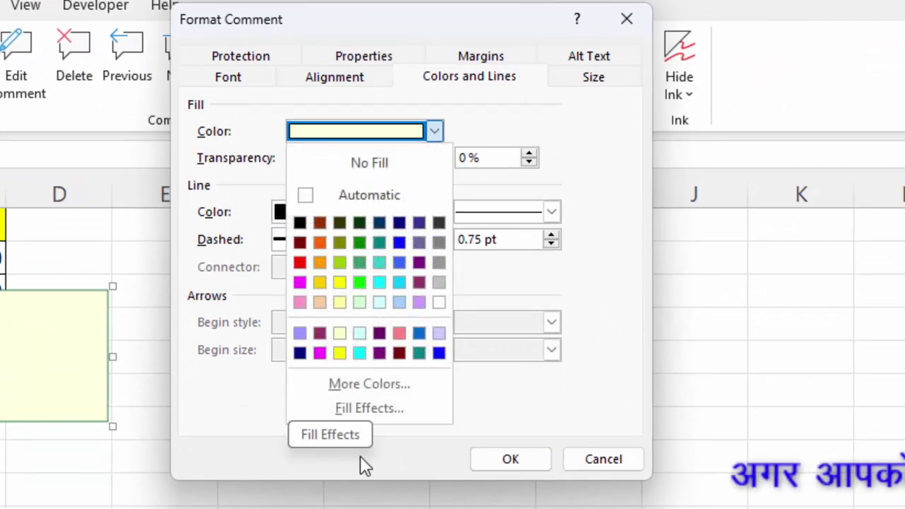
pyautogui.click(376, 414)
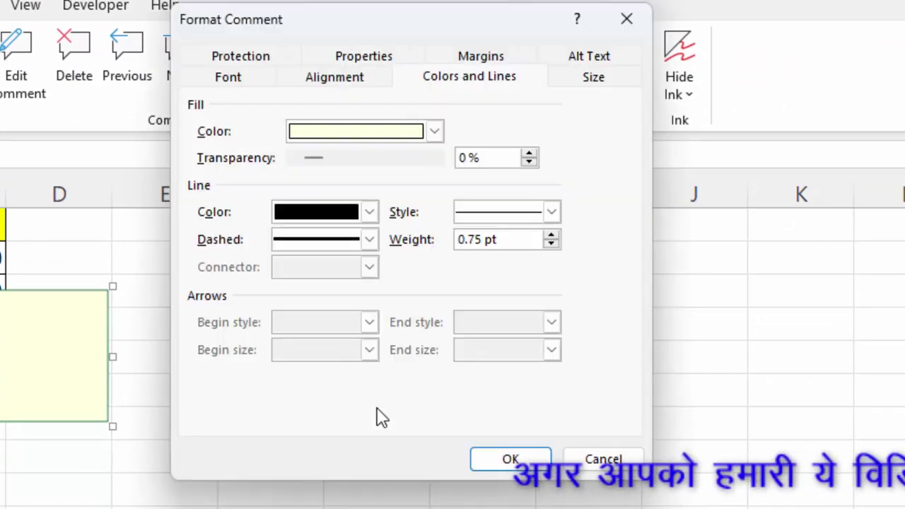
pyautogui.click(410, 47)
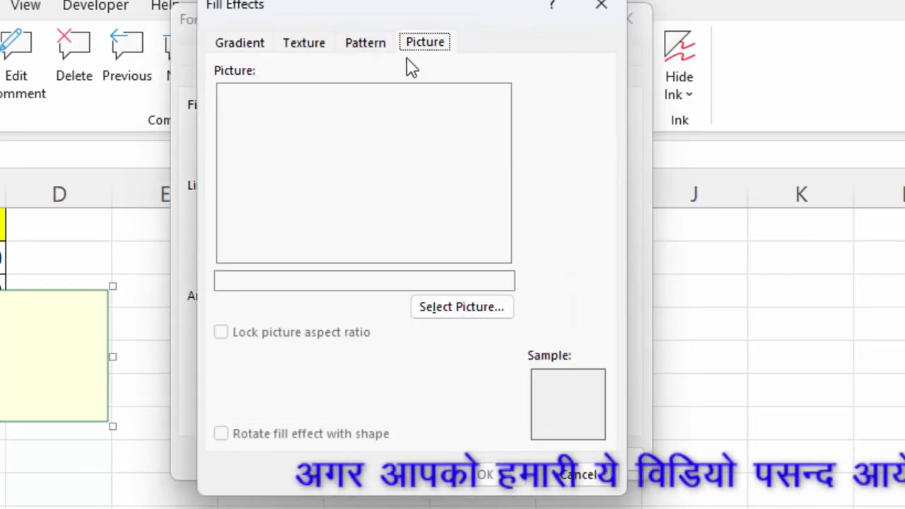
pyautogui.click(427, 317)
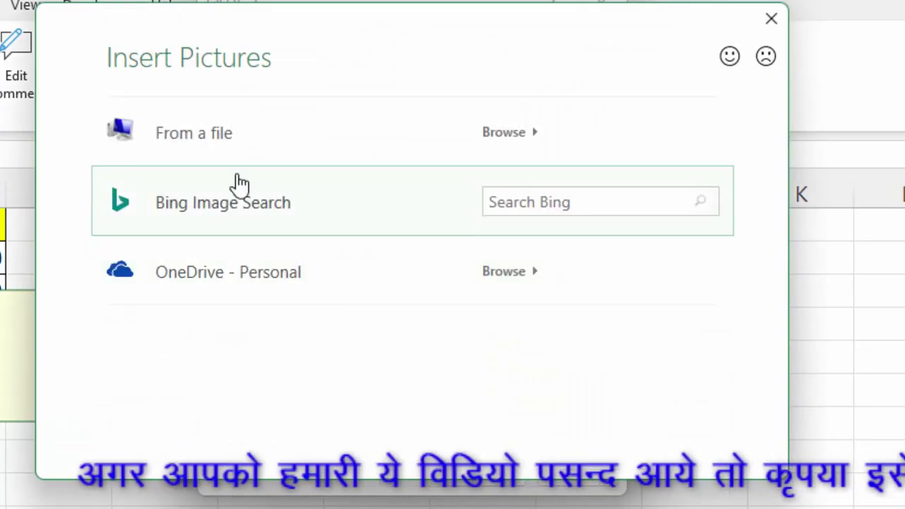
pyautogui.click(242, 138)
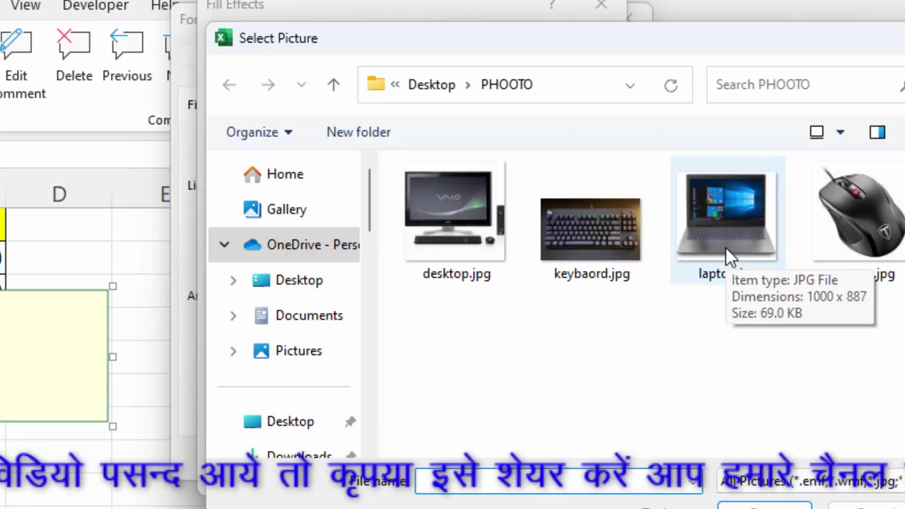
pyautogui.doubleClick(415, 215)
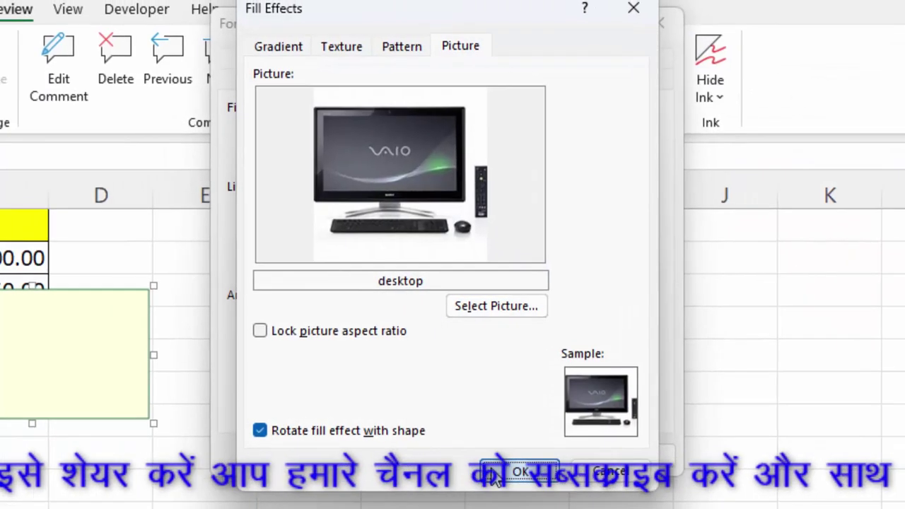
pyautogui.click(497, 478)
pyautogui.click(754, 428)
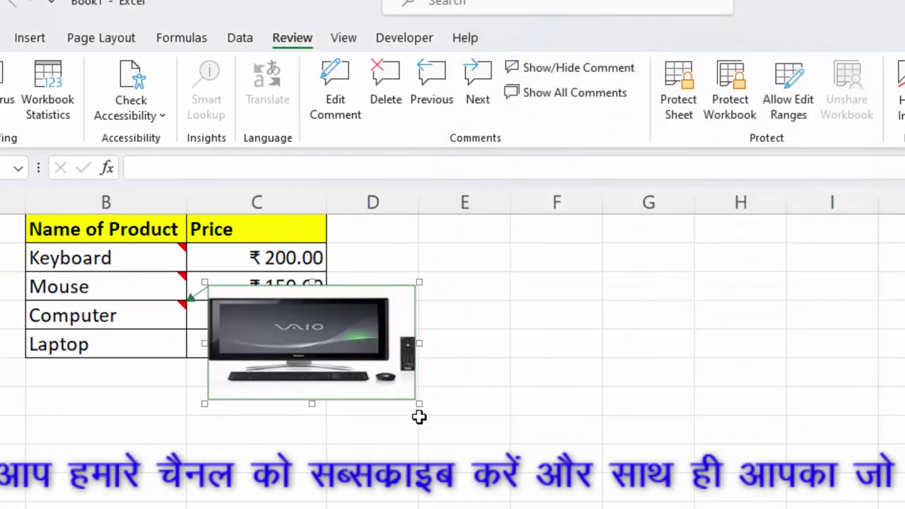
# Shrink the Computer comment box, then check the Keyboard, Mouse and Computer photo comments appear
pyautogui.moveTo(419, 403); pyautogui.dragTo(355, 402)
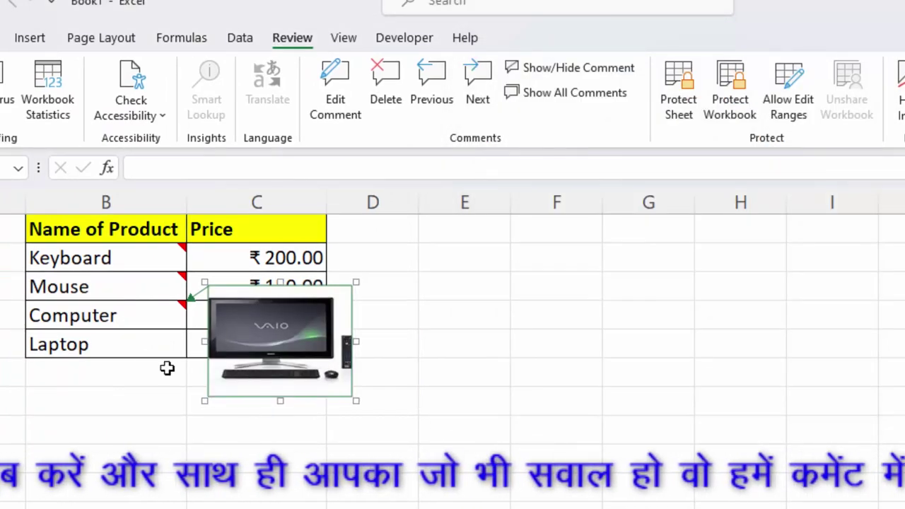
pyautogui.click(146, 315)
pyautogui.moveTo(121, 258)
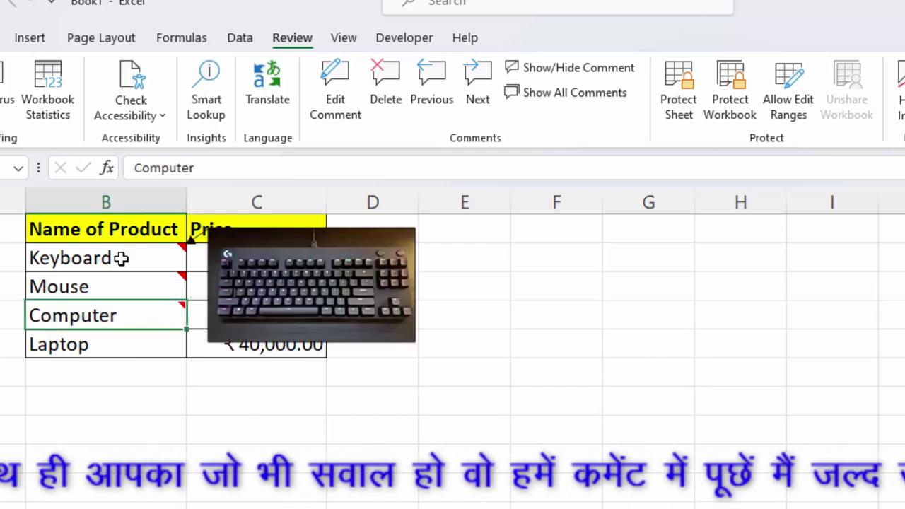
pyautogui.moveTo(122, 283)
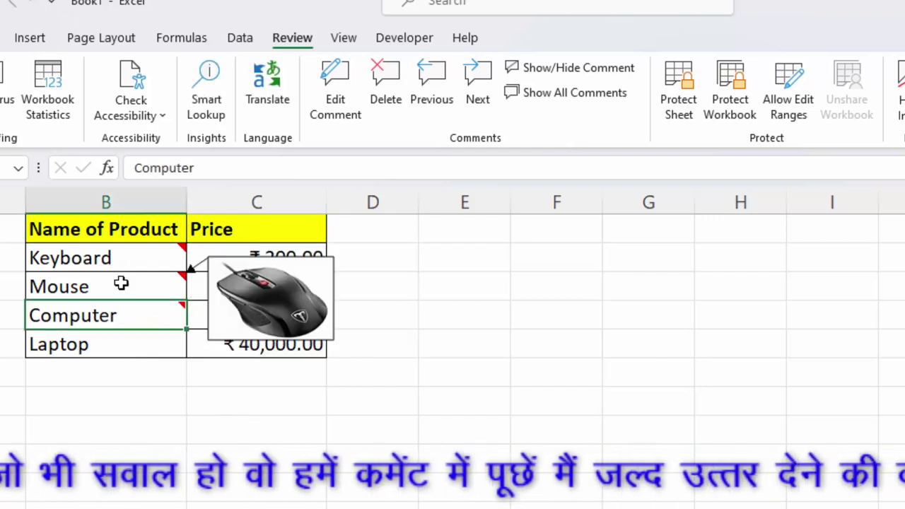
pyautogui.moveTo(122, 320)
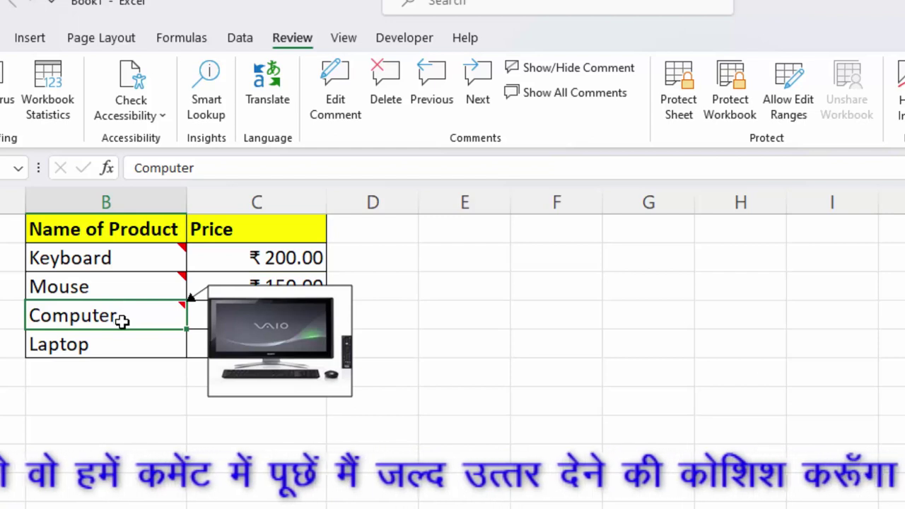